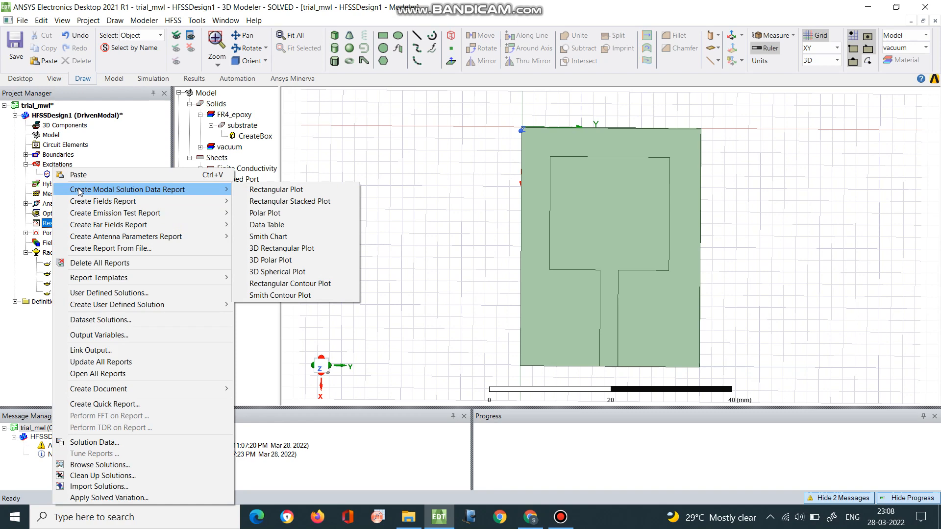
# Create a rectangular modal solution data plot of dB(S(1,1)) against Freq using Setup1 : Sweep.
pyautogui.click(273, 195)
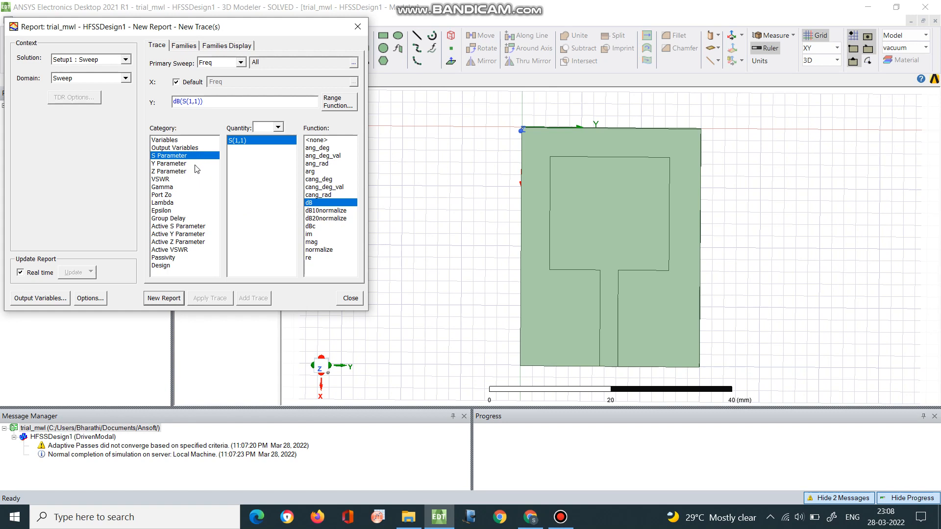
pyautogui.click(171, 300)
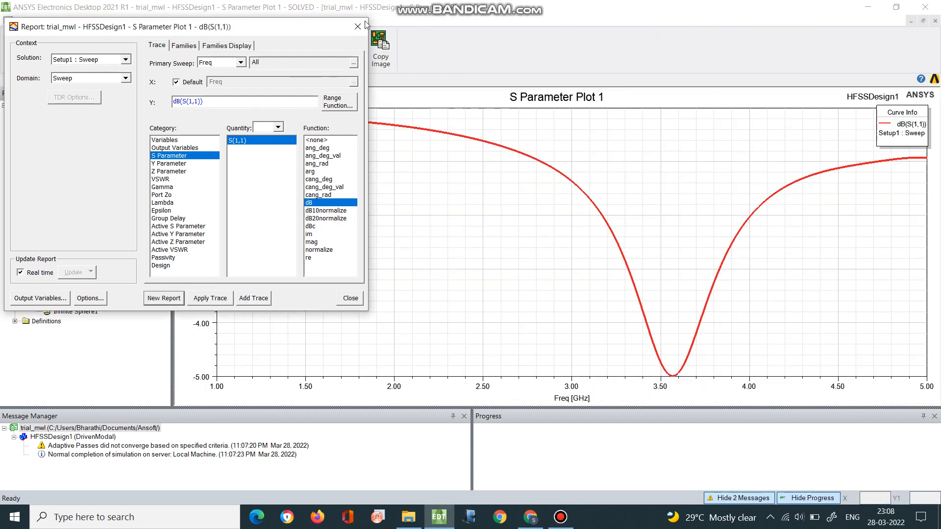
pyautogui.click(339, 298)
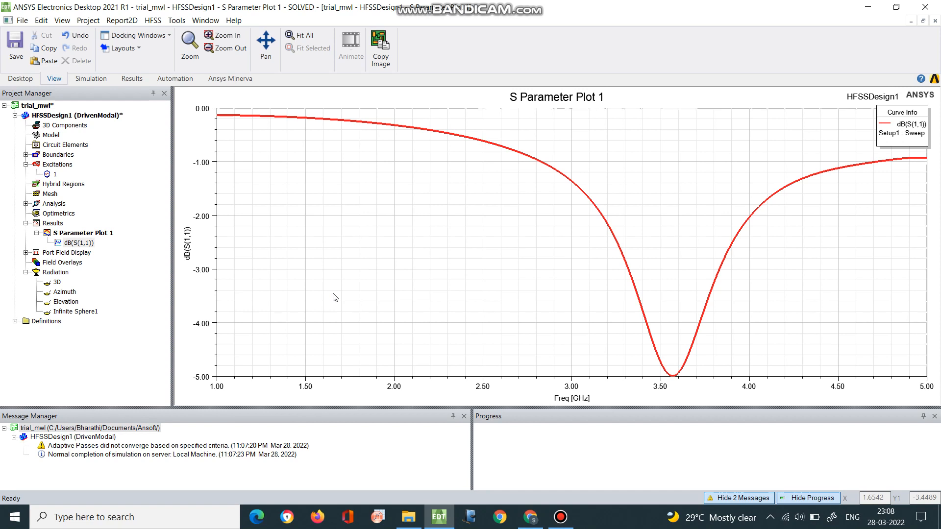
# View the 3D antenna model of HFSSDesign1 and return to the S Parameter Plot 1 curve.
pyautogui.click(56, 117)
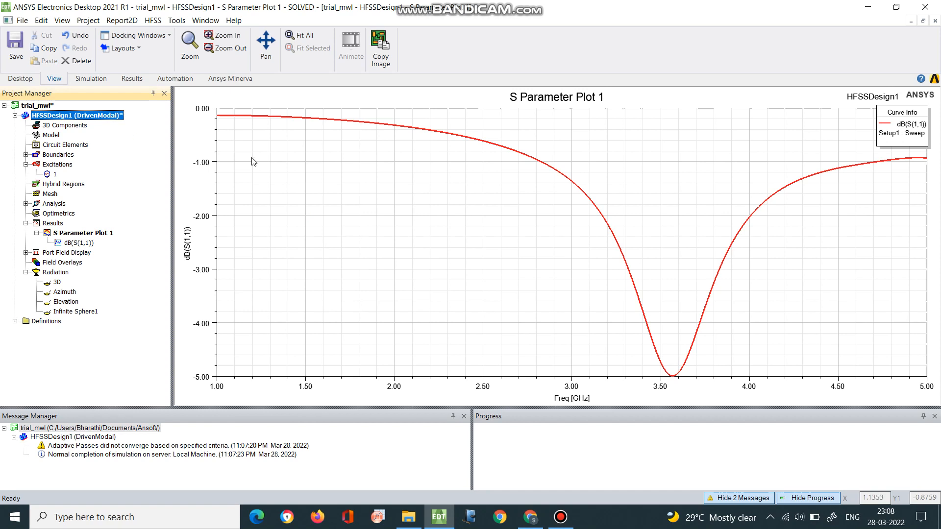
pyautogui.doubleClick(93, 117)
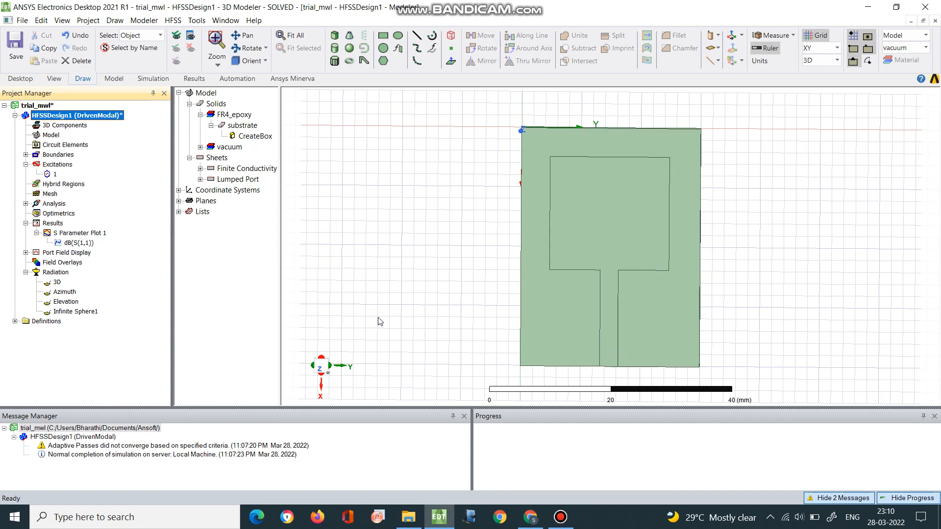
pyautogui.doubleClick(76, 234)
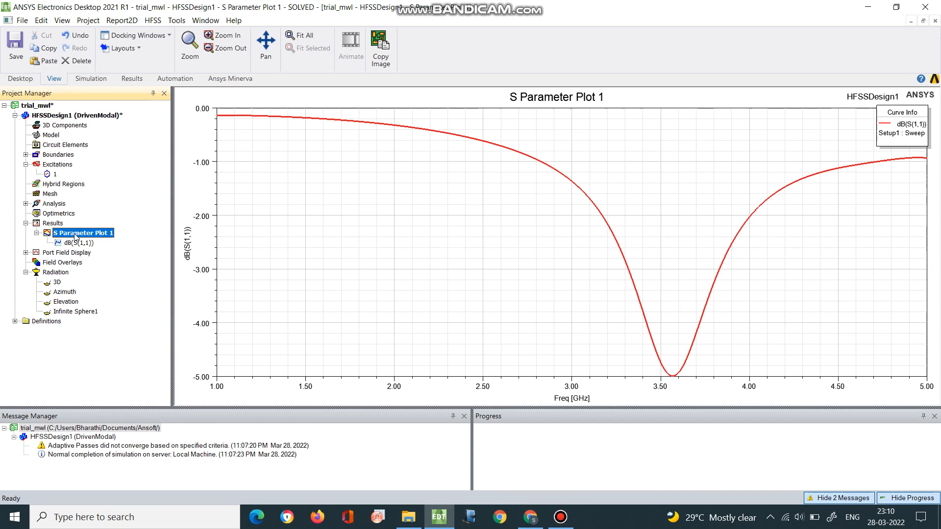
pyautogui.click(216, 133)
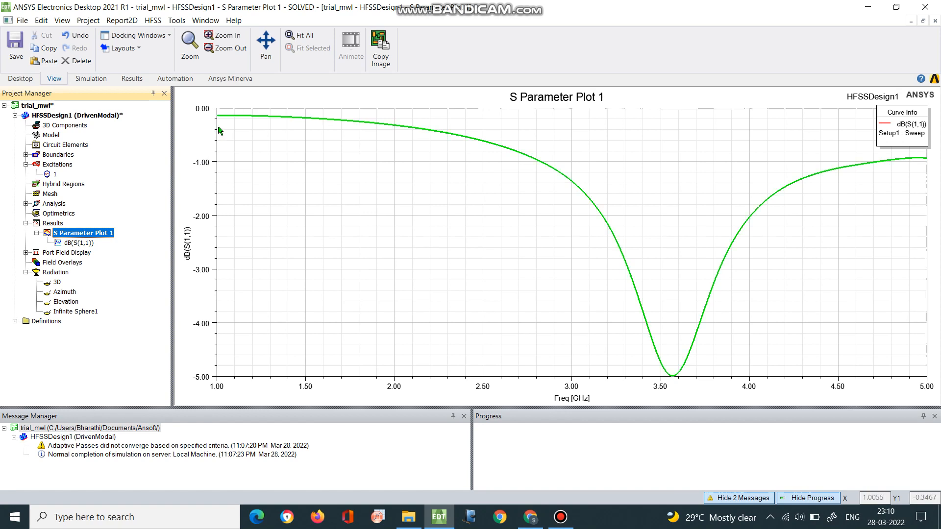
pyautogui.click(225, 126)
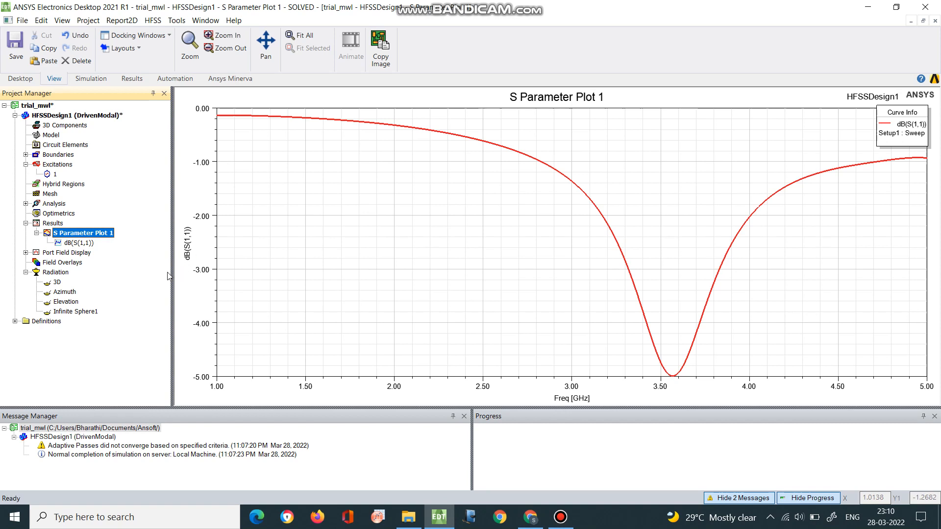
pyautogui.click(186, 259)
# Add a marker at the lowest point of the dB(S(1,1)) curve, at 3.56 GHz.
pyautogui.rightClick(538, 283)
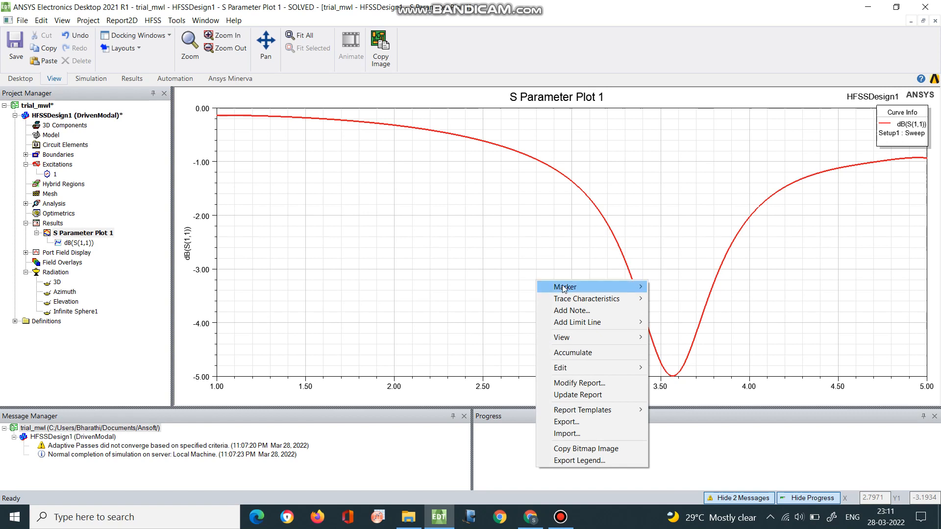
pyautogui.moveTo(563, 287)
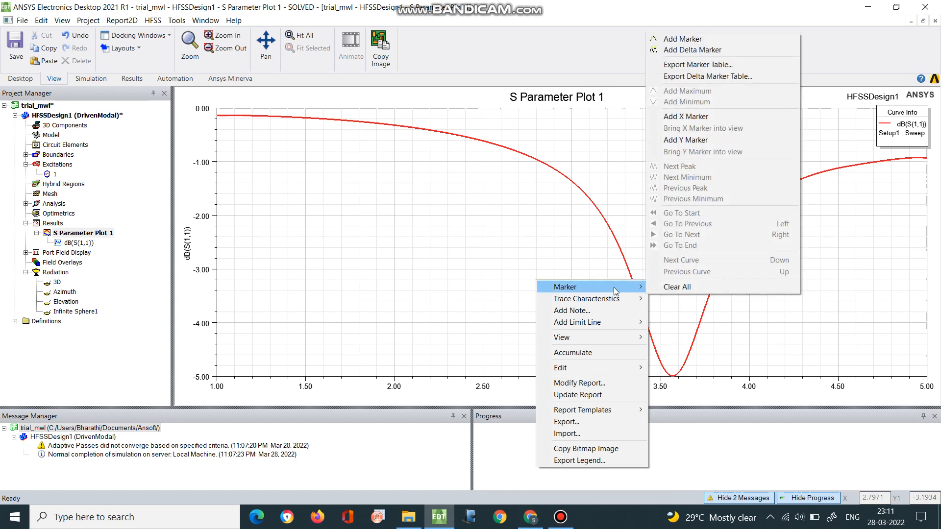
pyautogui.click(705, 38)
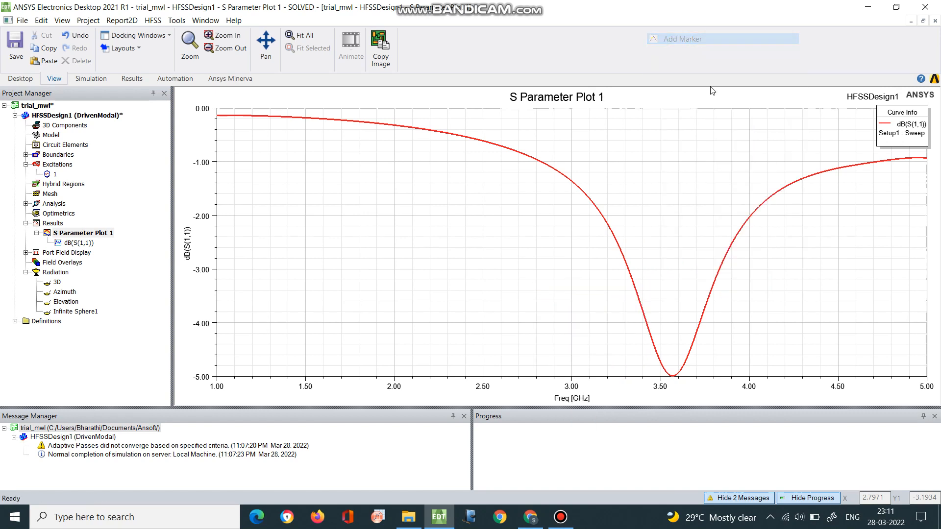
pyautogui.click(672, 387)
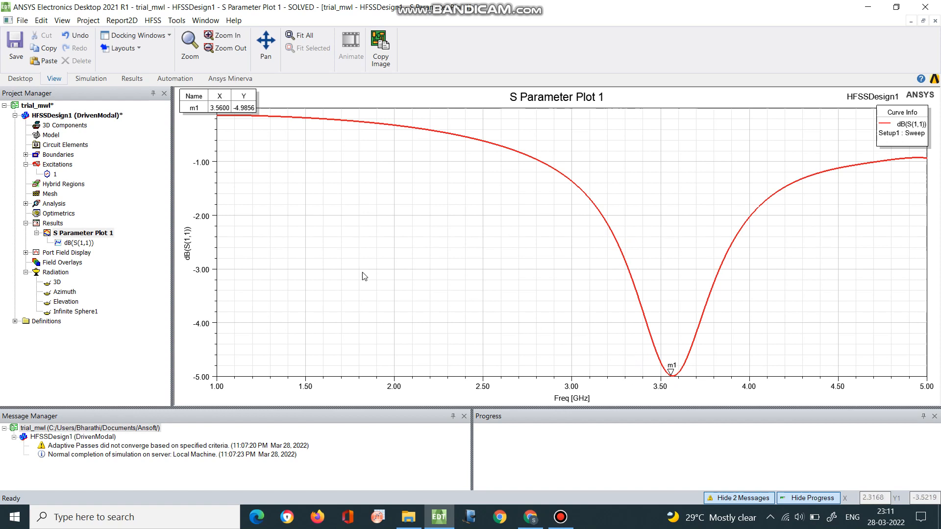
# Start a far fields radiation pattern report of GainTotal with the dB function.
pyautogui.rightClick(59, 224)
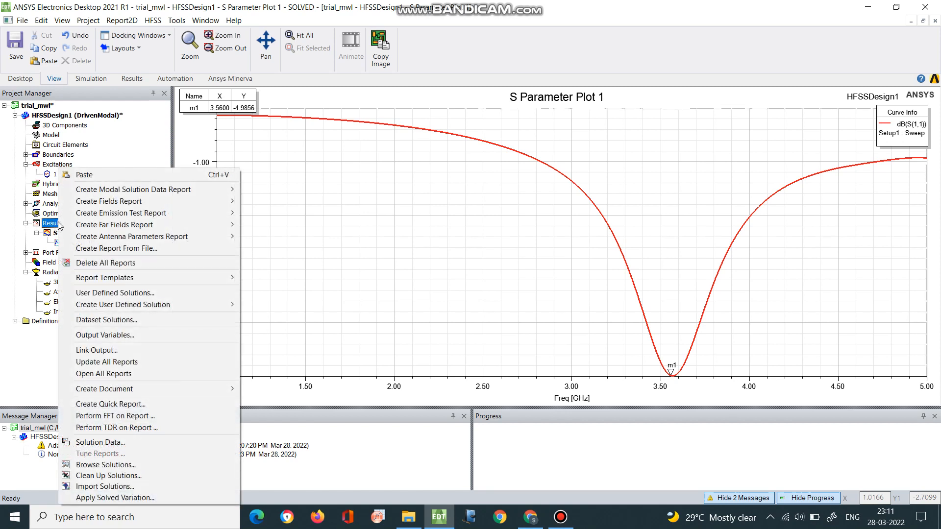
pyautogui.moveTo(75, 226)
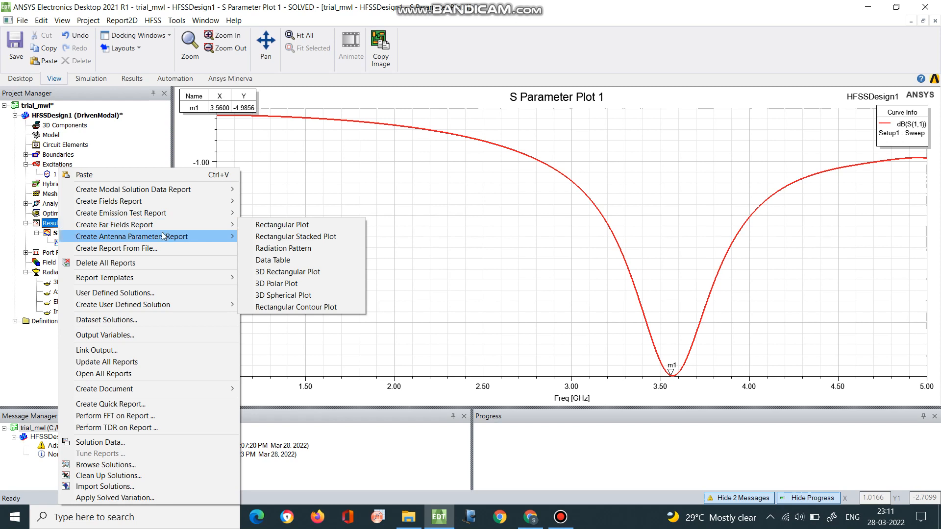
pyautogui.moveTo(159, 226)
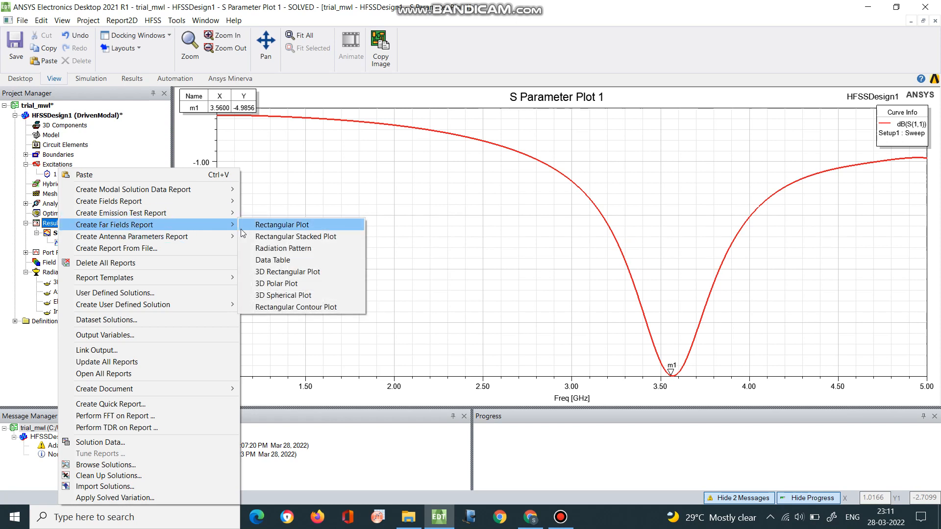
pyautogui.click(272, 250)
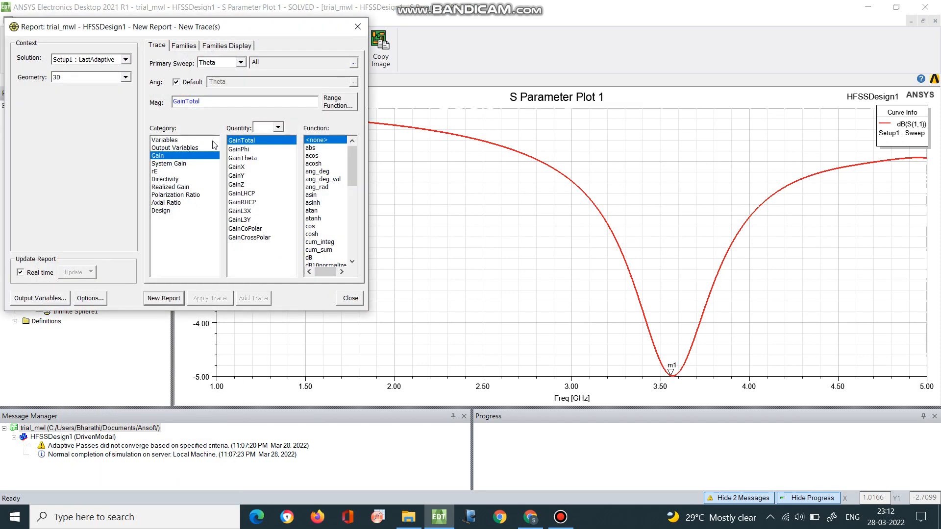
pyautogui.click(311, 258)
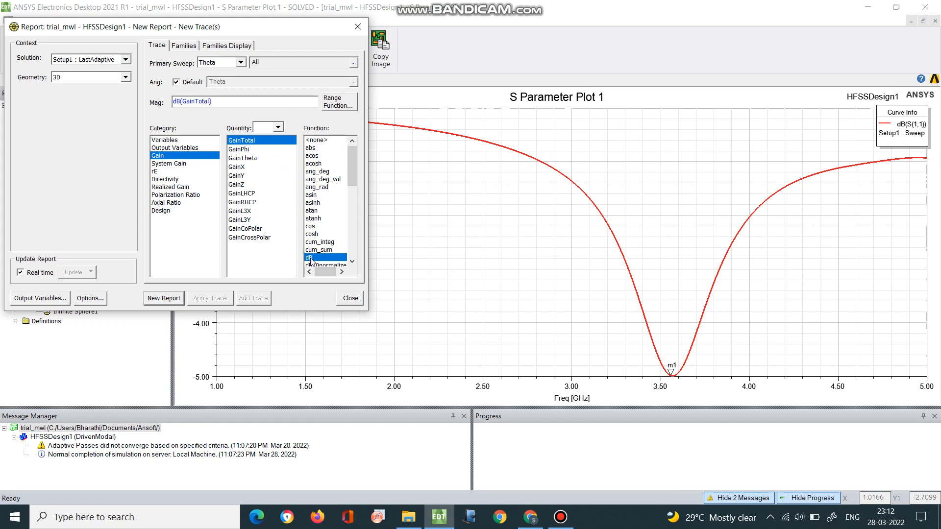
# Restrict the Phi family to 0deg at Freq 3GHz and generate the radiation pattern report.
pyautogui.click(186, 46)
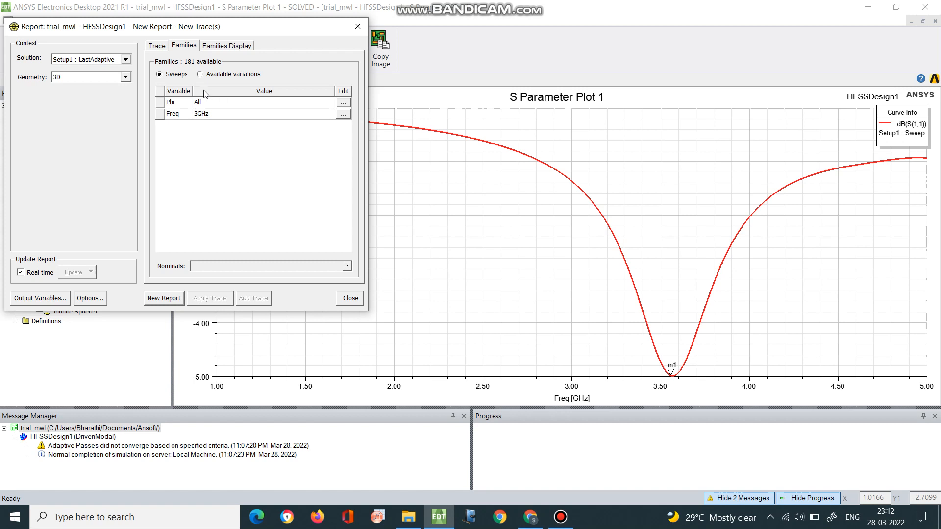
pyautogui.click(344, 115)
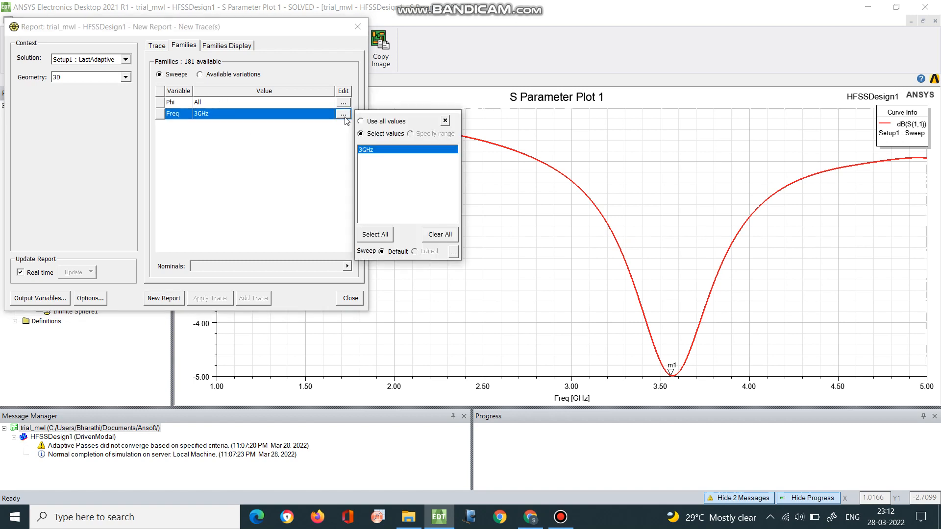
pyautogui.click(344, 115)
pyautogui.click(343, 115)
pyautogui.click(277, 120)
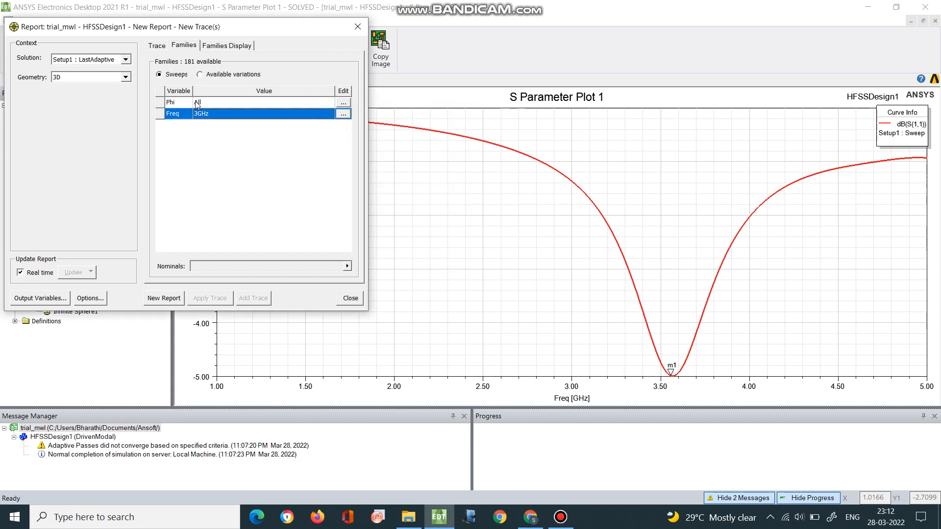
pyautogui.click(343, 104)
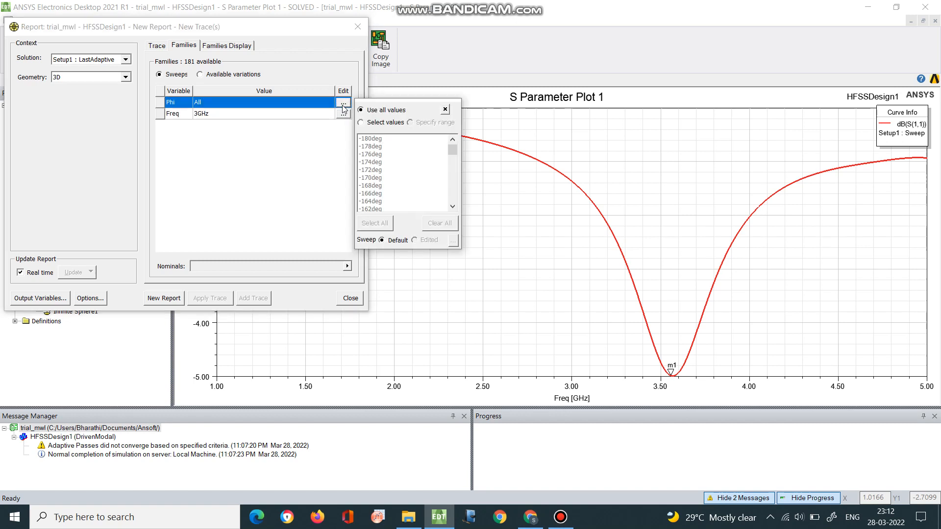
pyautogui.click(362, 122)
pyautogui.scroll(-4, 371, 183)
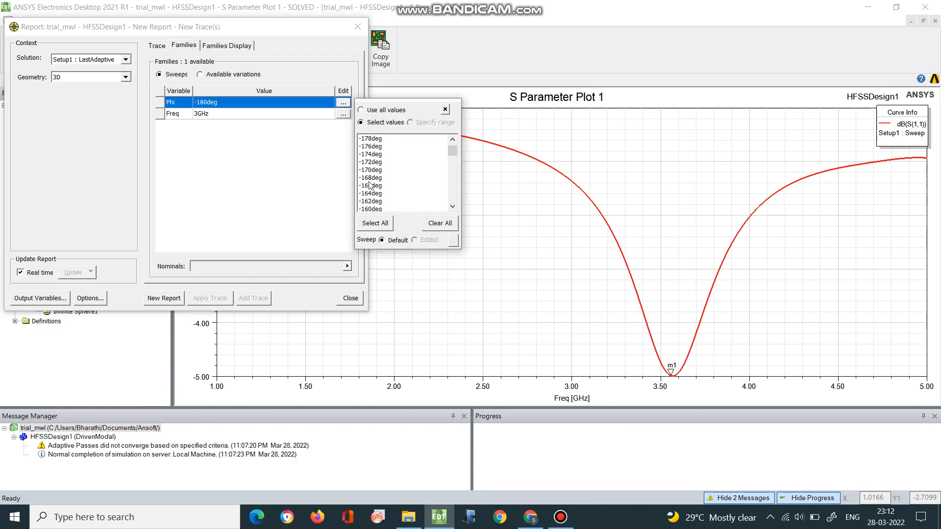
pyautogui.scroll(-6, 371, 184)
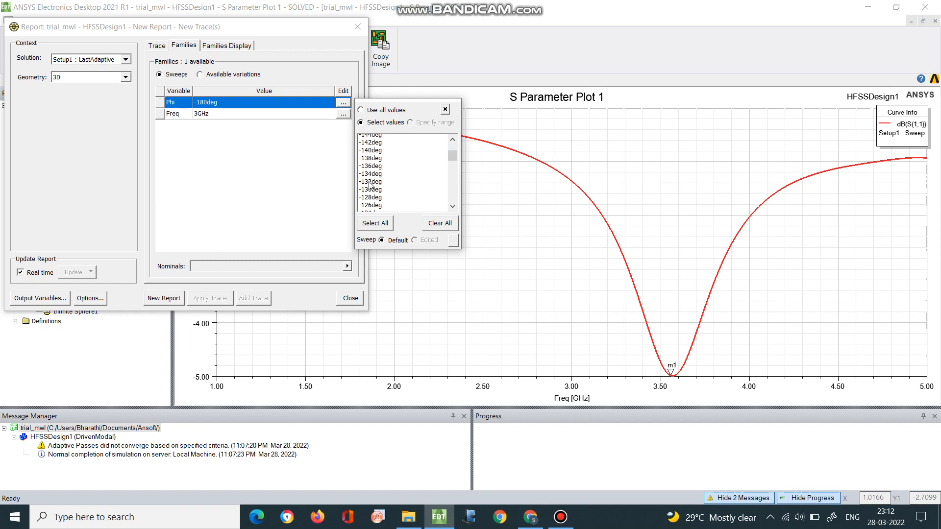
pyautogui.scroll(-7, 371, 185)
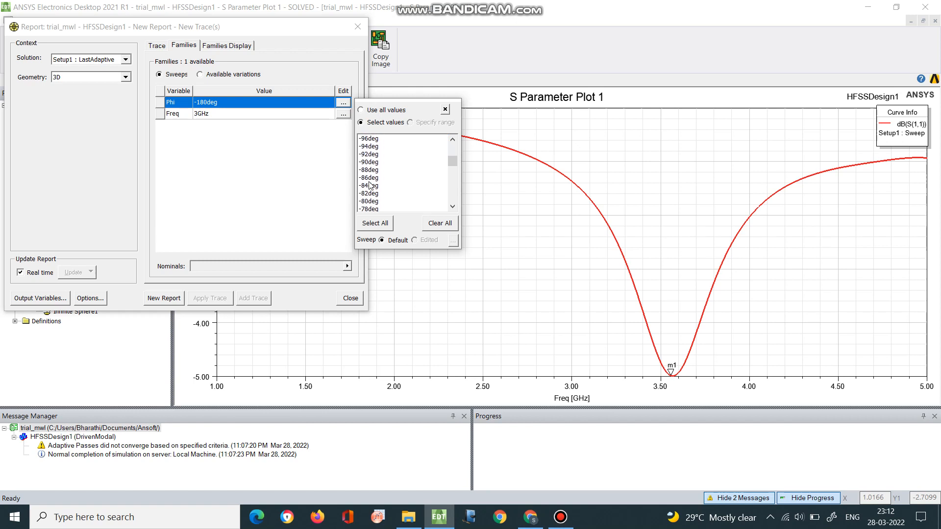
pyautogui.scroll(-7, 371, 185)
pyautogui.scroll(-6, 370, 184)
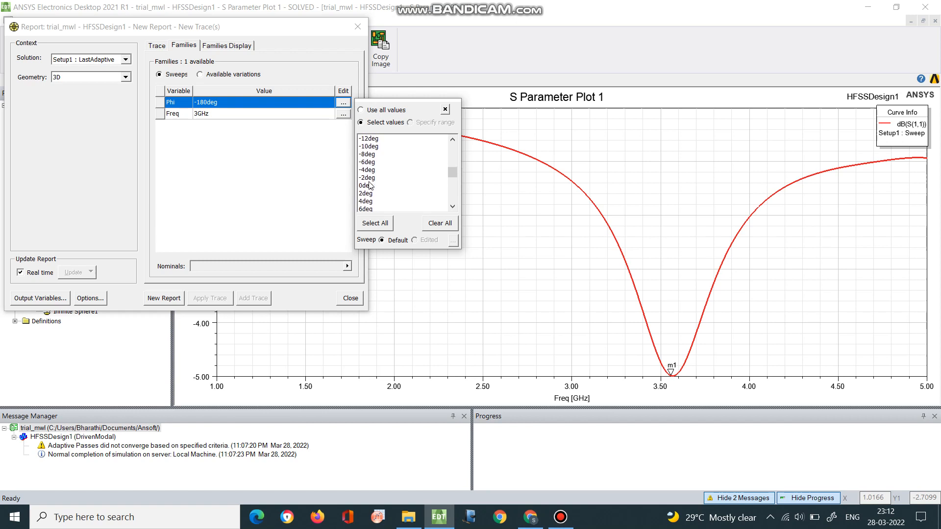
pyautogui.click(365, 186)
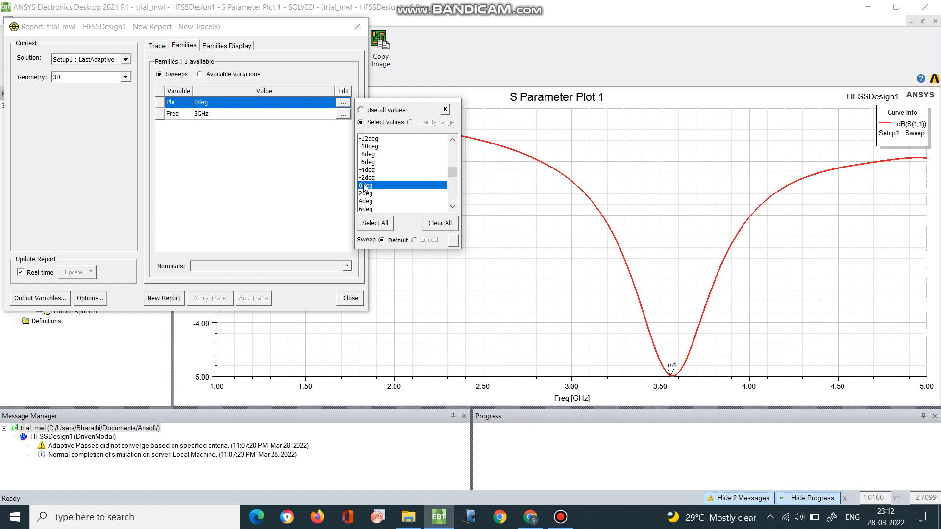
pyautogui.click(150, 300)
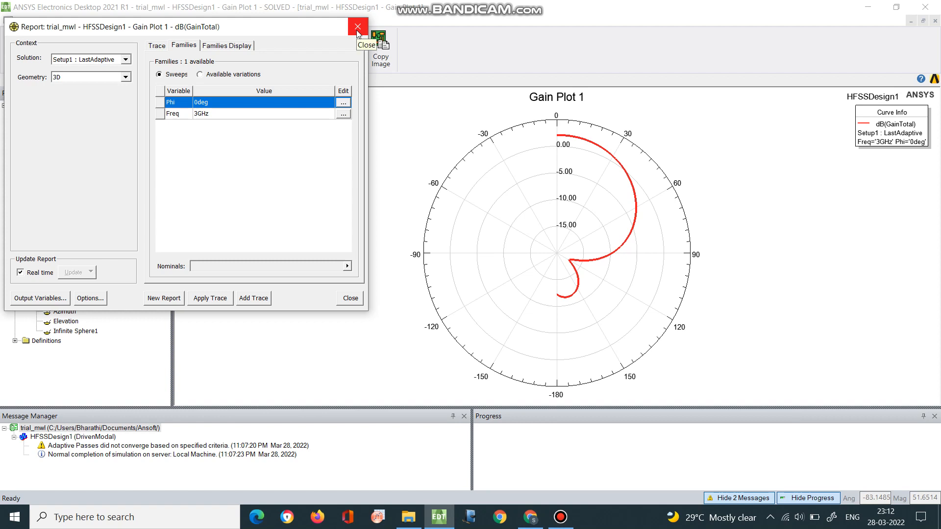
# Check the primary sweep setting of the dB(GainTotal) trace and close the report settings.
pyautogui.click(156, 46)
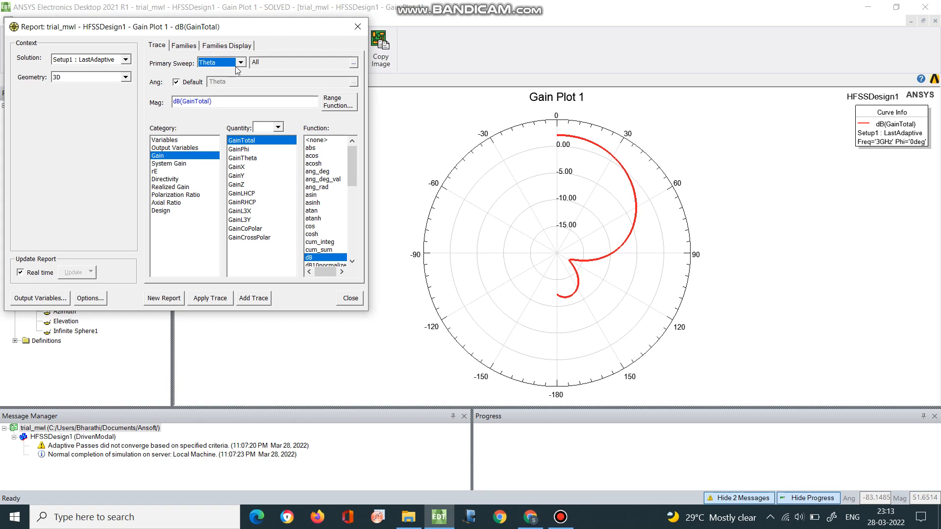
pyautogui.click(241, 64)
pyautogui.click(241, 65)
pyautogui.click(364, 32)
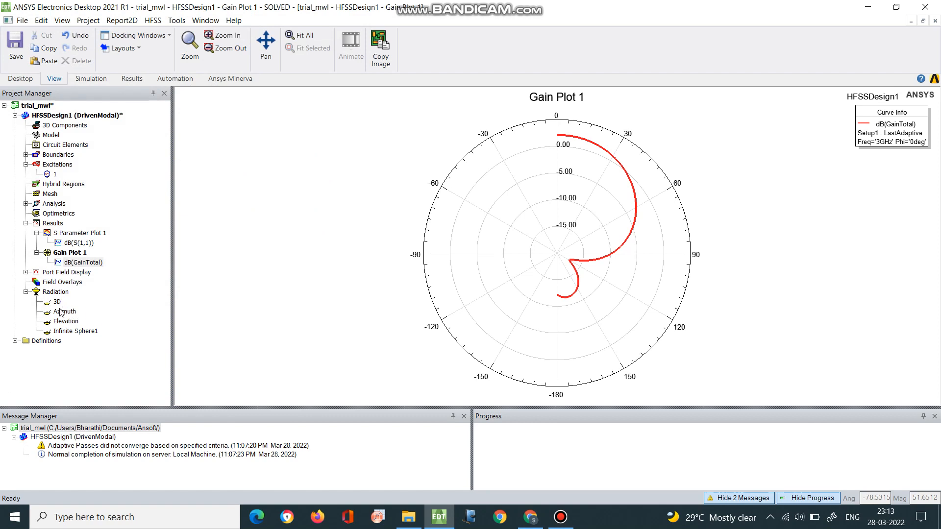
# Review the Phi and Theta ranges in the Infinite Sphere1 far field setup.
pyautogui.doubleClick(66, 333)
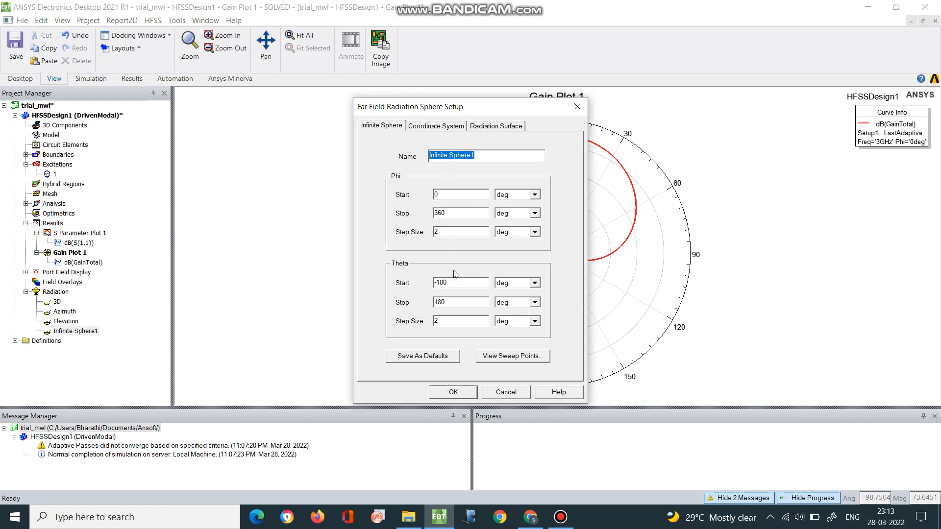
pyautogui.click(453, 393)
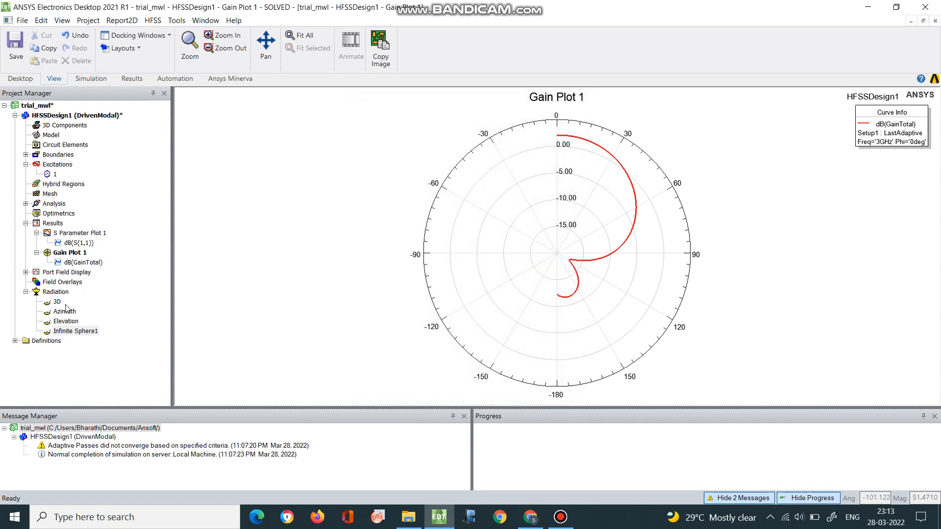
# Generate a new dB(GainTotal) radiation pattern report from the Gain Plot 1 trace, using Infinite Sphere1 as the geometry.
pyautogui.click(55, 292)
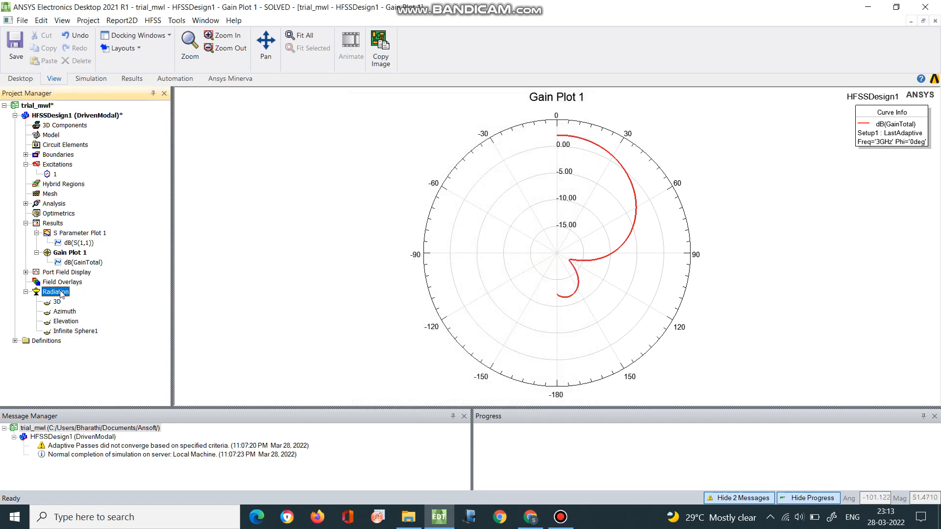
pyautogui.click(81, 254)
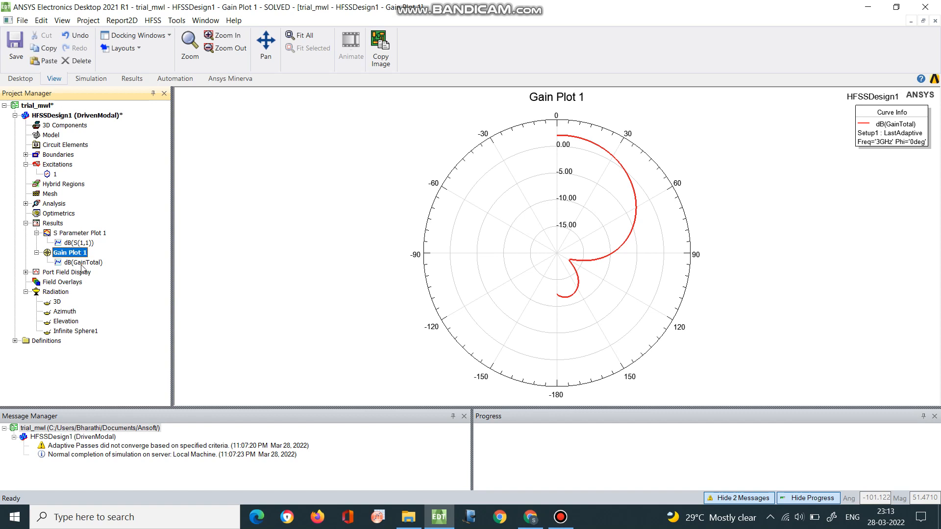
pyautogui.doubleClick(81, 265)
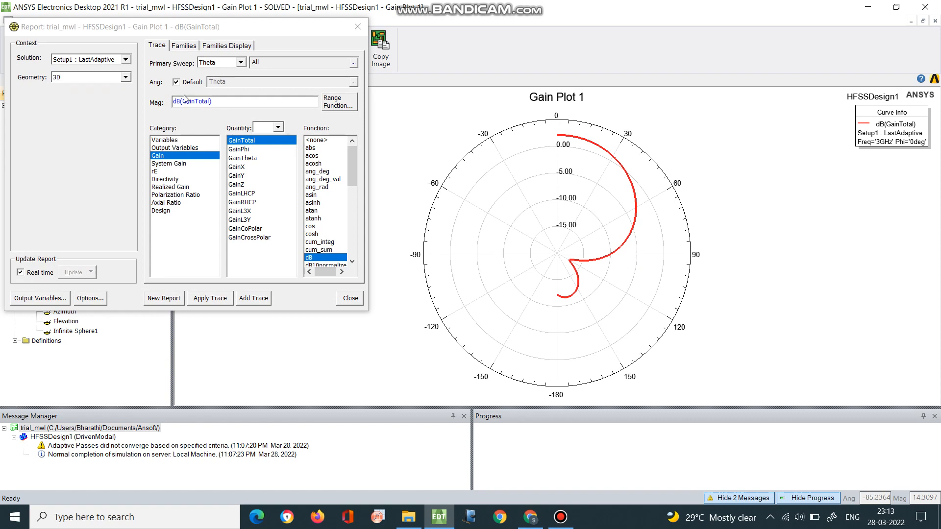
pyautogui.click(126, 59)
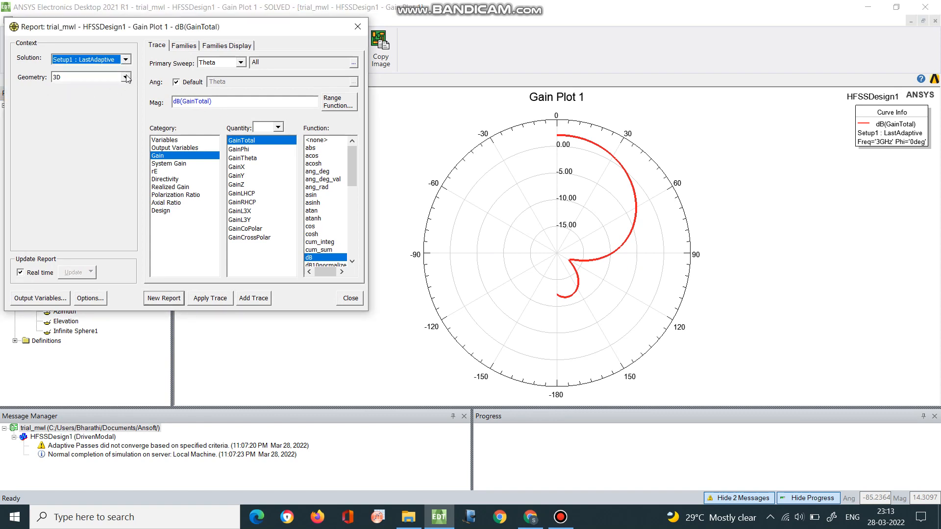
pyautogui.click(126, 77)
pyautogui.click(121, 111)
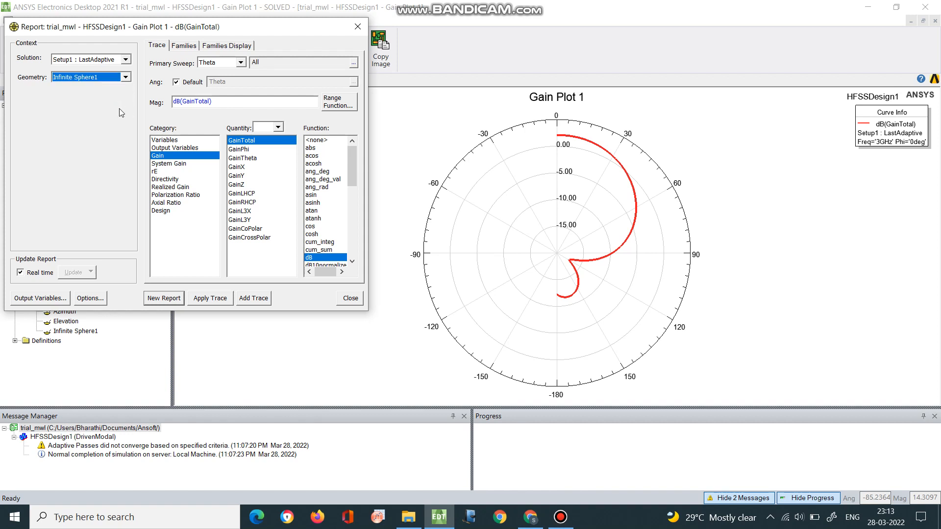
pyautogui.click(168, 300)
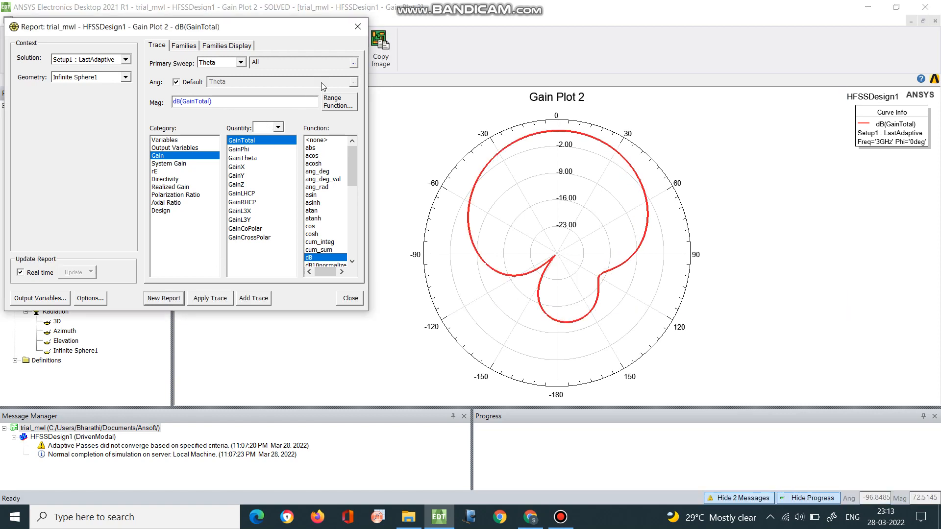
pyautogui.click(357, 27)
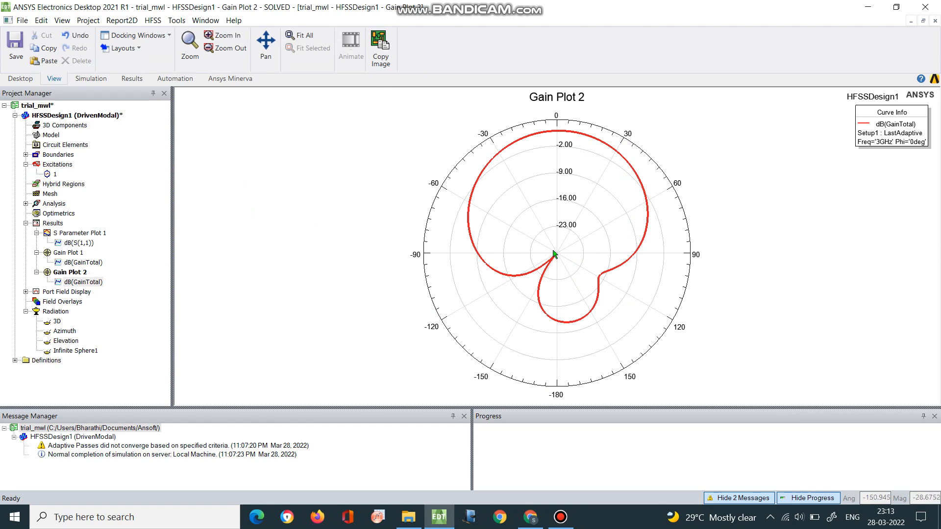
# Modify the Infinite Sphere1 gain report's trace settings to use Phi as the primary sweep, and go to its family values.
pyautogui.rightClick(518, 178)
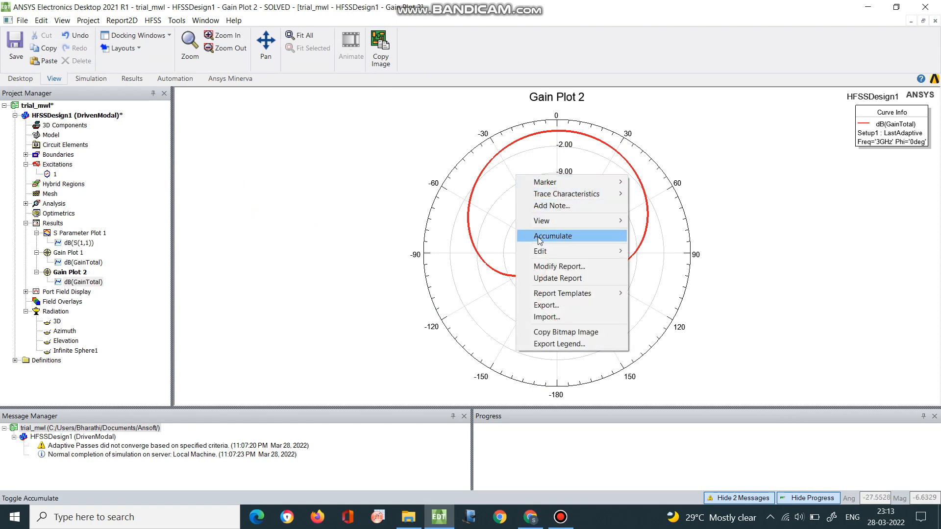
pyautogui.moveTo(541, 250)
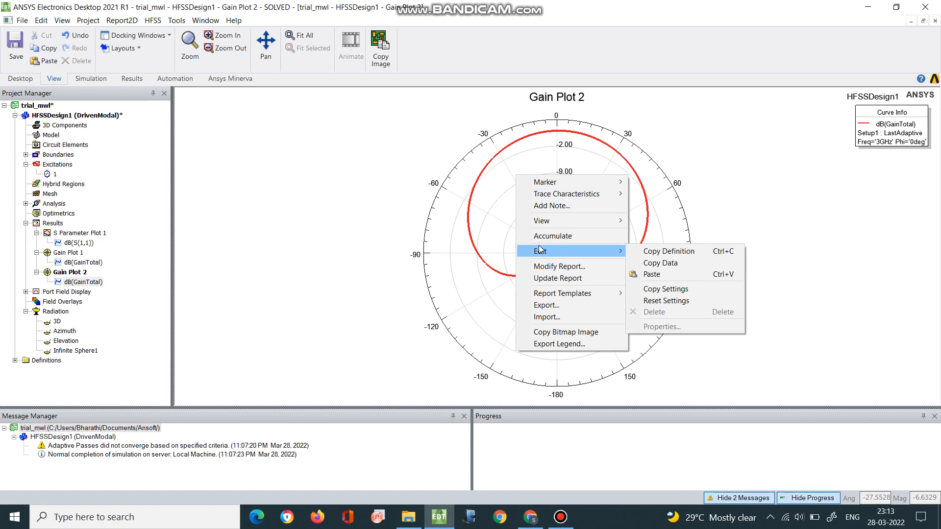
pyautogui.click(549, 266)
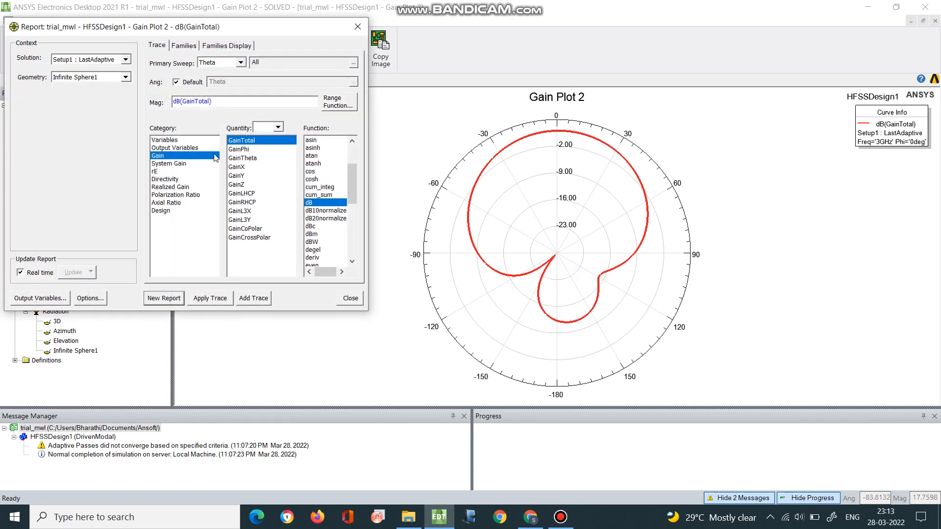
pyautogui.click(240, 62)
pyautogui.click(224, 80)
pyautogui.click(189, 47)
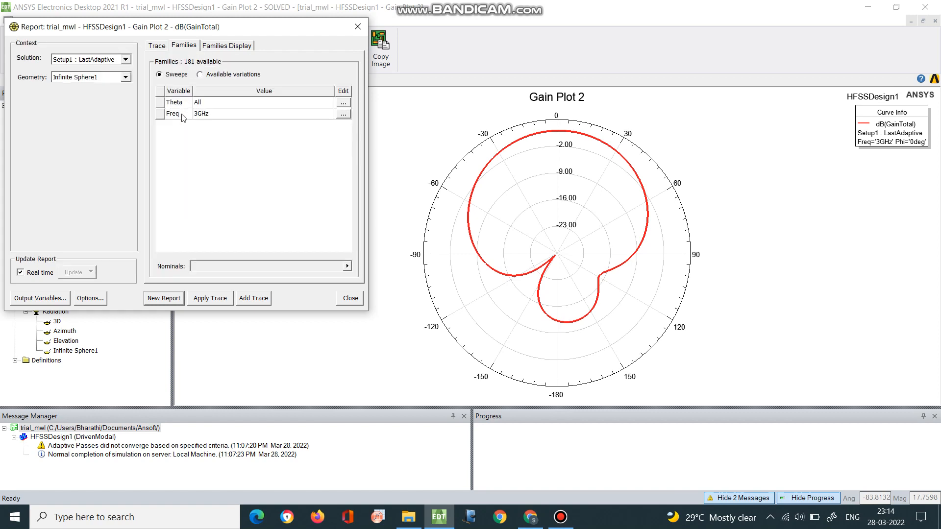
# Restrict the Theta family to 0deg and add the dB(GainTotal) Phi sweep as a second trace in Gain Plot 2.
pyautogui.click(343, 104)
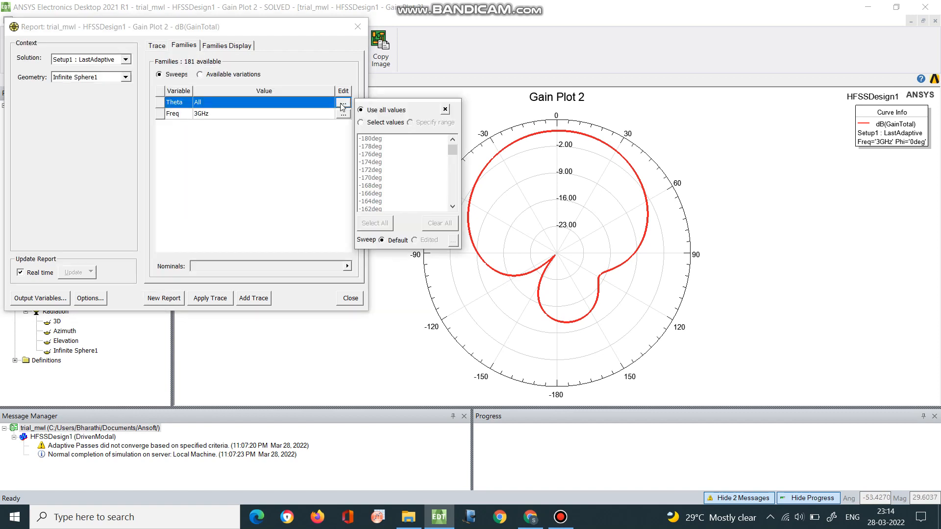
pyautogui.click(370, 124)
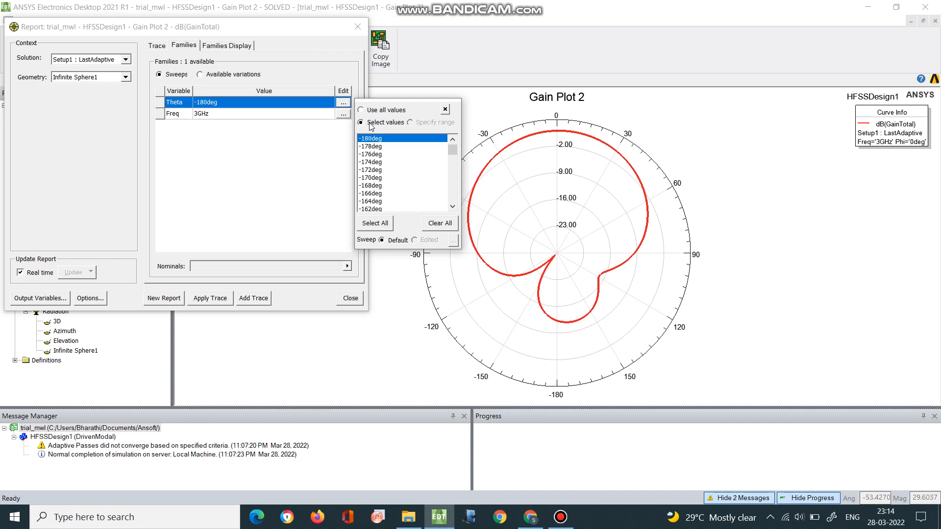
pyautogui.scroll(-4, 363, 200)
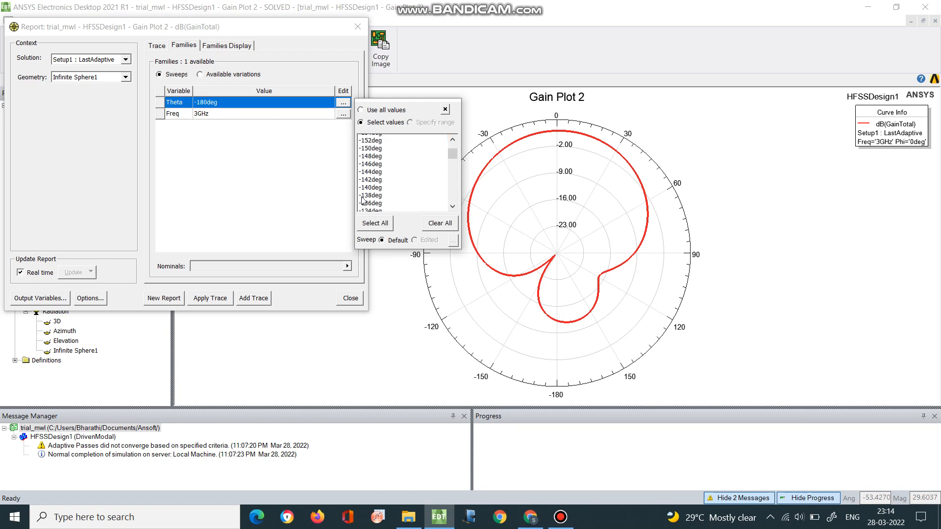
pyautogui.scroll(-8, 363, 200)
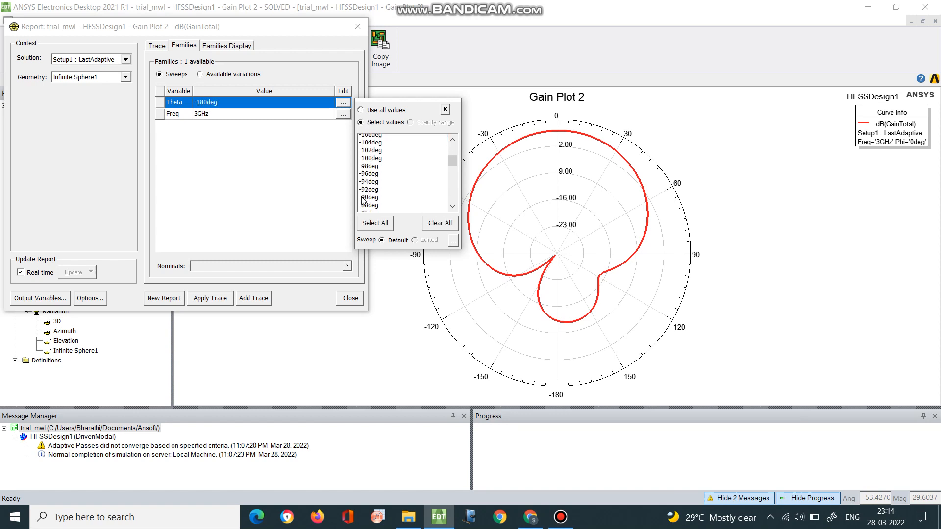
pyautogui.scroll(-1, 363, 200)
pyautogui.scroll(4, 373, 160)
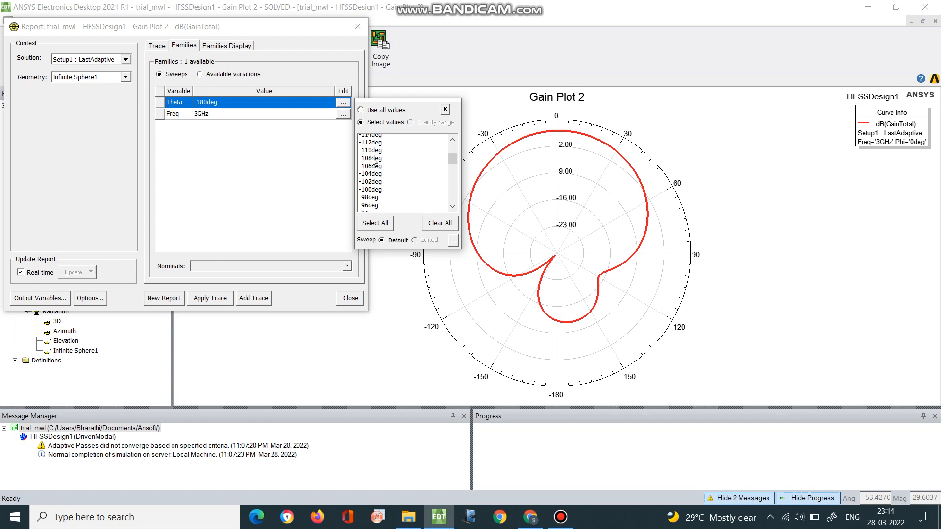
pyautogui.scroll(-13, 373, 161)
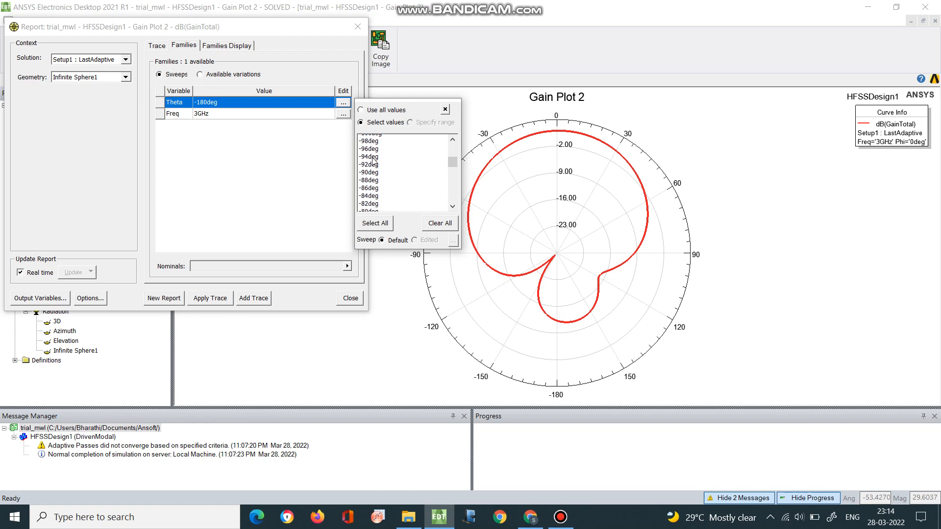
pyautogui.scroll(-6, 373, 160)
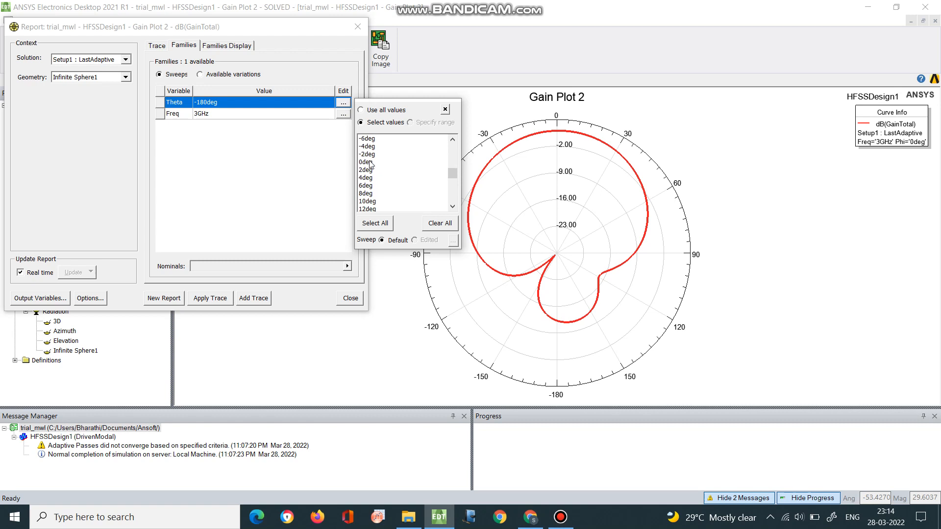
pyautogui.click(371, 162)
pyautogui.click(275, 226)
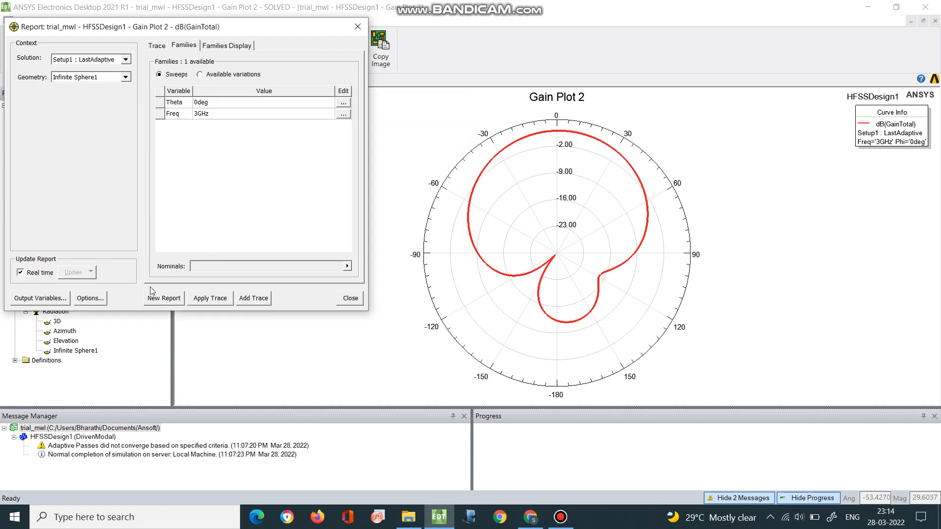
pyautogui.click(260, 299)
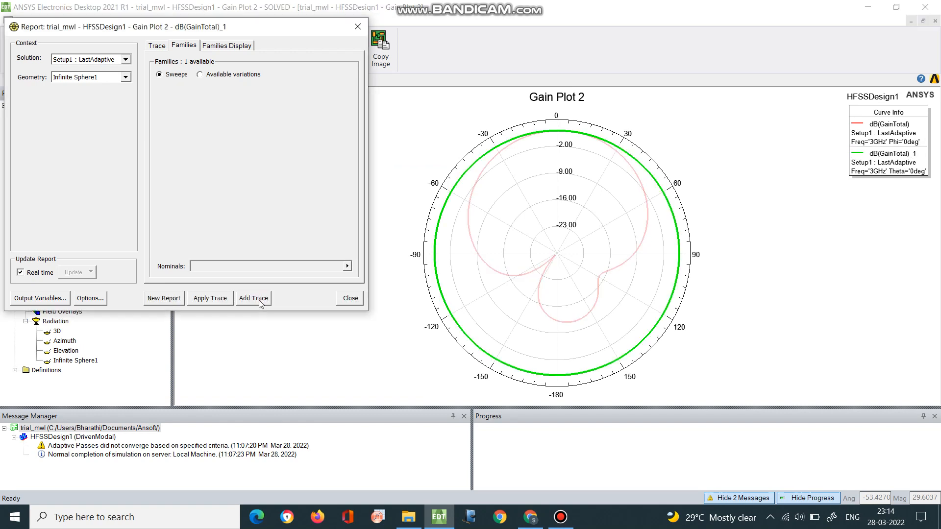
pyautogui.click(365, 26)
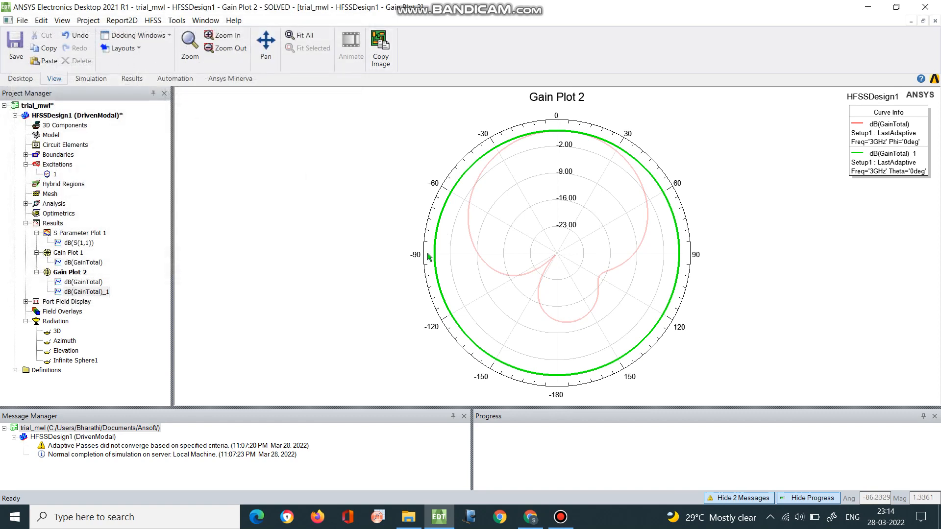
# Add a marker at 0 degrees on the gain curve's peak in Gain Plot 2.
pyautogui.click(639, 249)
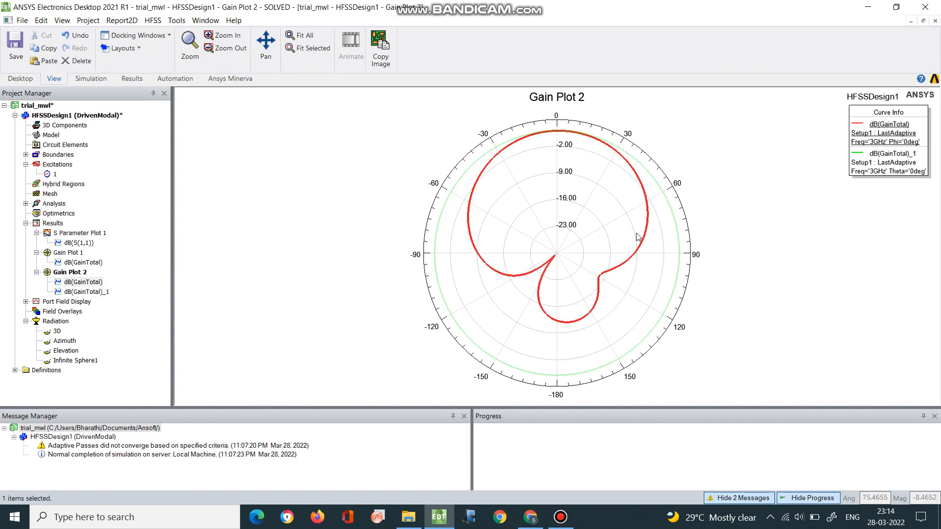
pyautogui.click(641, 255)
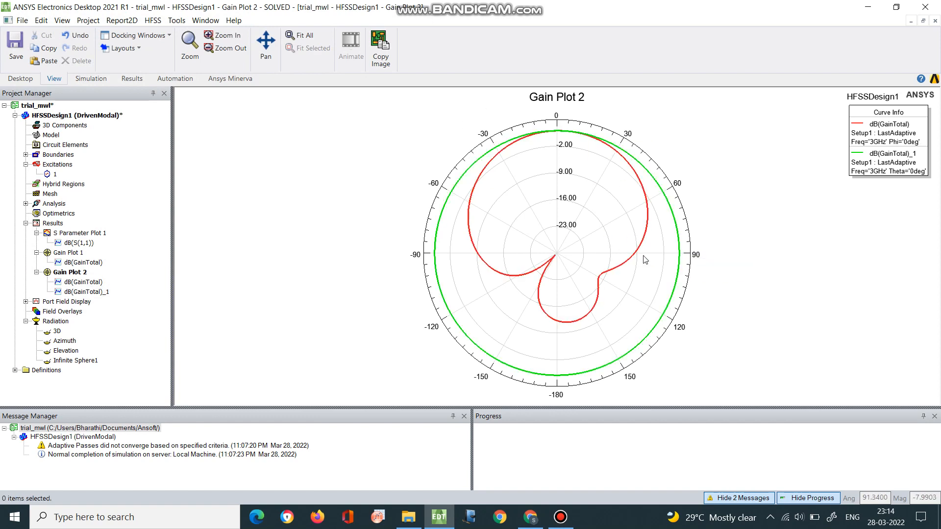
pyautogui.rightClick(536, 180)
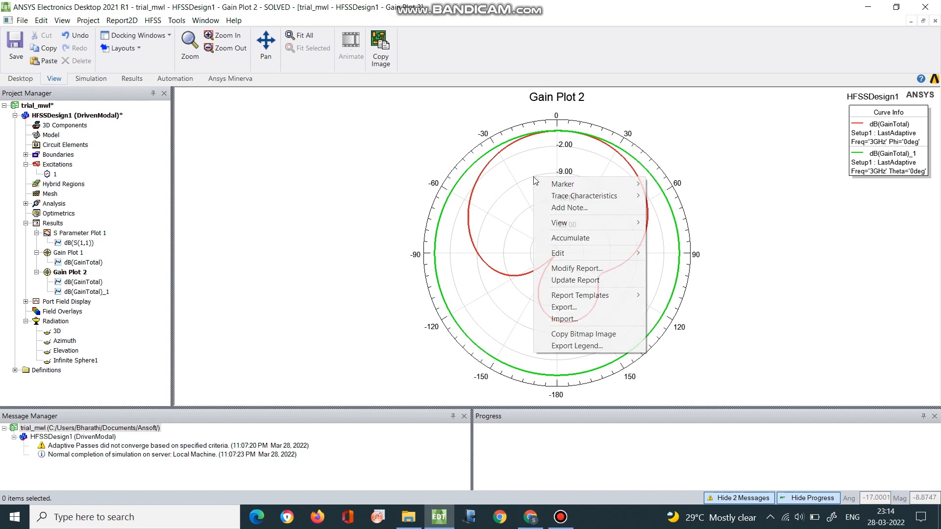
pyautogui.moveTo(578, 184)
pyautogui.click(657, 186)
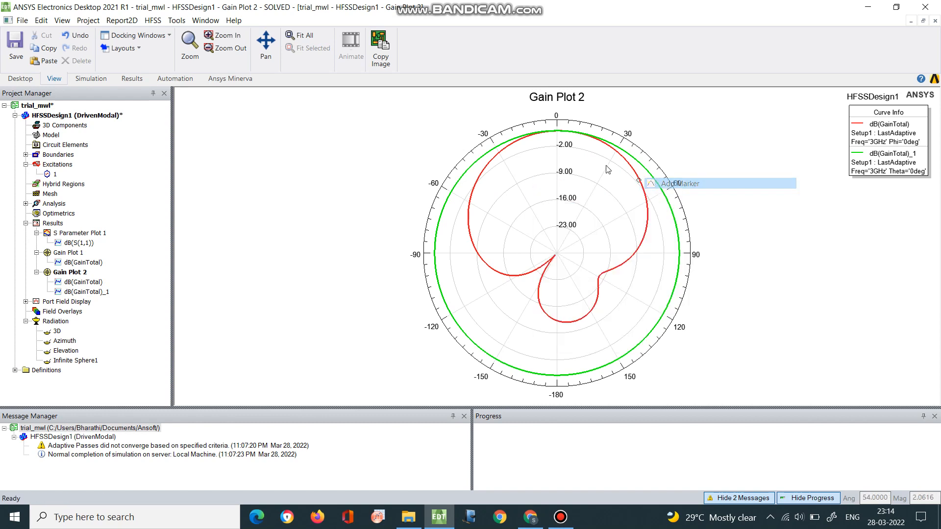
pyautogui.click(555, 142)
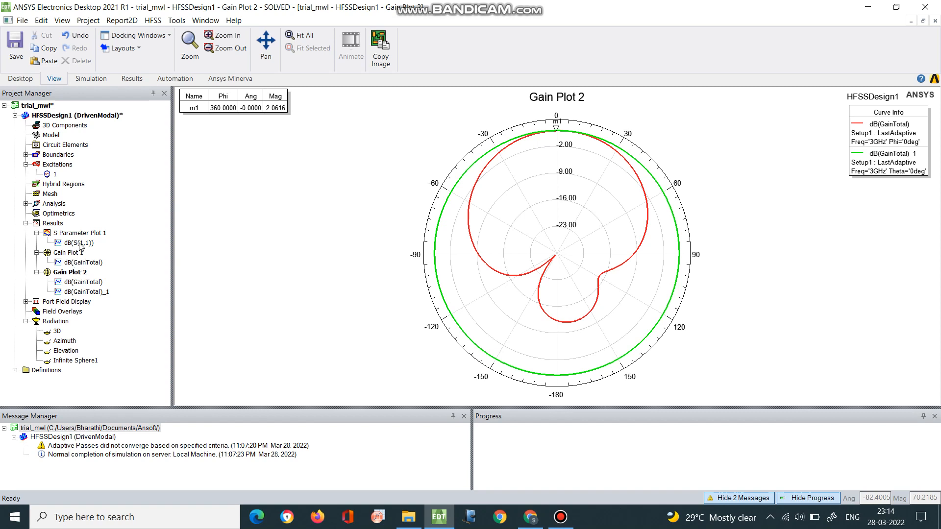
# Create a far fields 3D polar plot of GainTotal with the dB function, using the 3D geometry.
pyautogui.rightClick(55, 225)
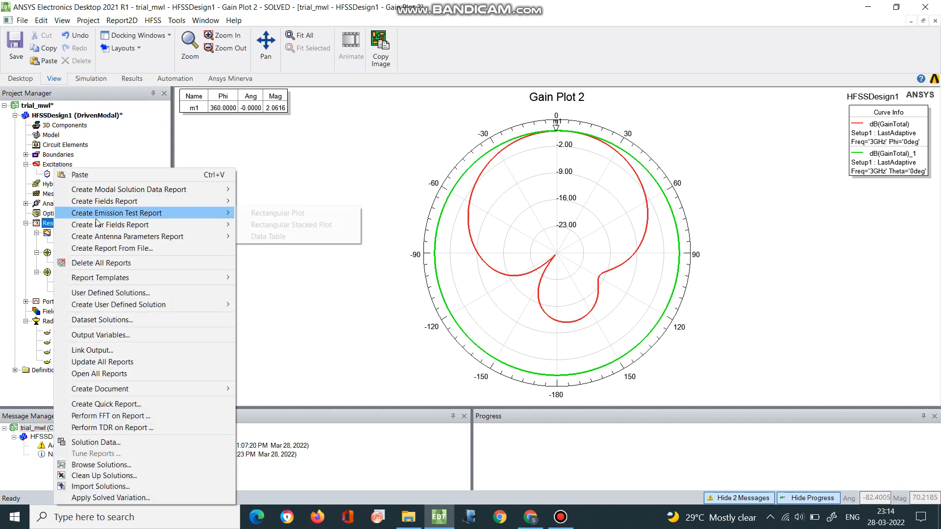
pyautogui.moveTo(113, 225)
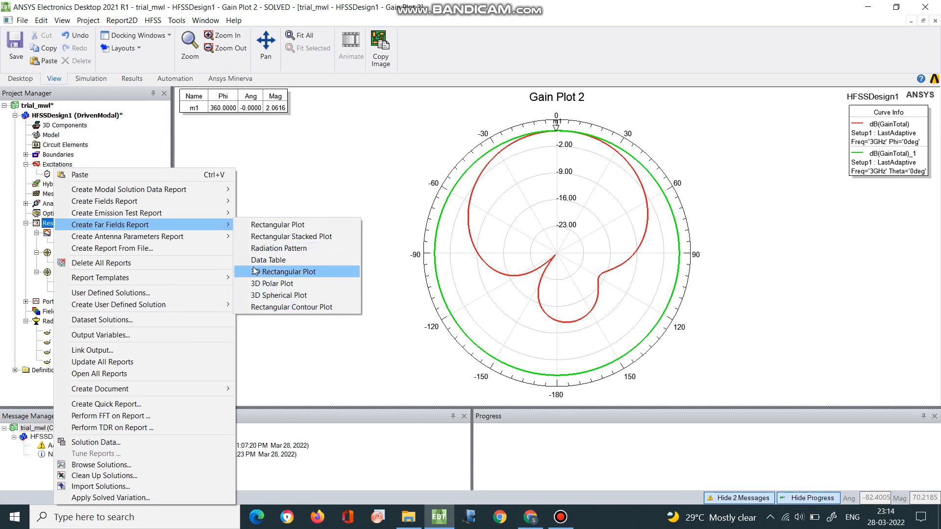
pyautogui.moveTo(216, 224)
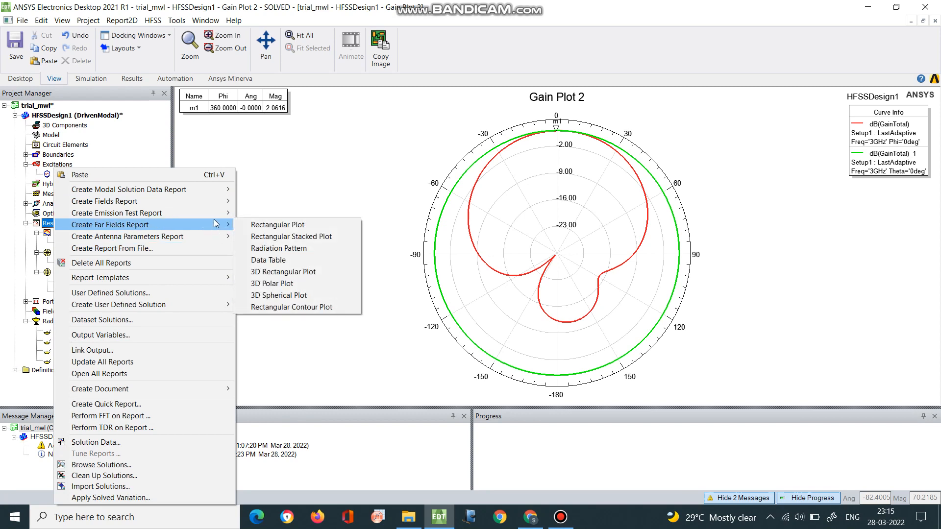
pyautogui.click(292, 281)
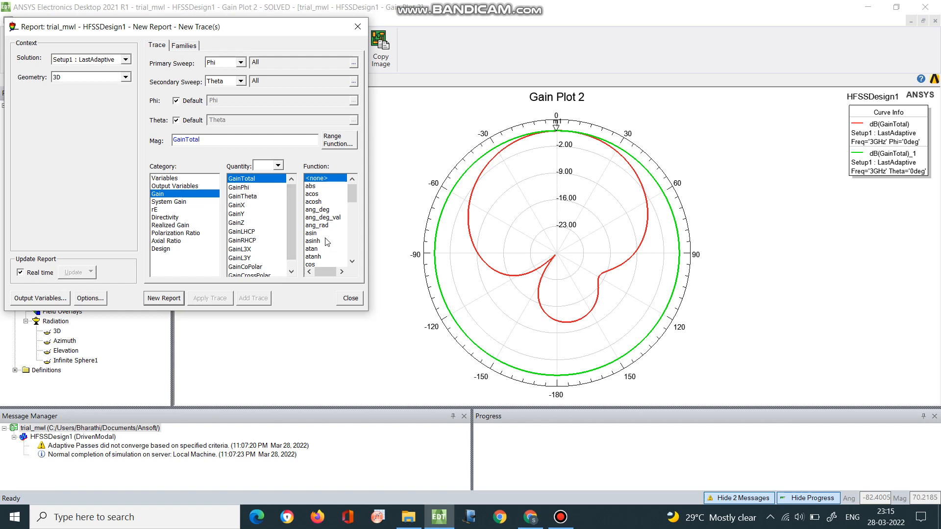
pyautogui.scroll(-3, 325, 245)
pyautogui.click(318, 249)
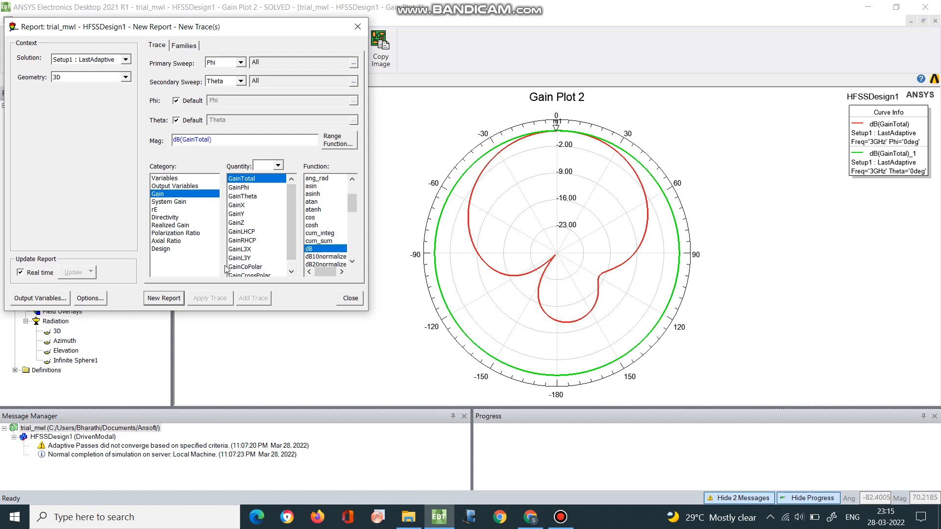
pyautogui.click(167, 297)
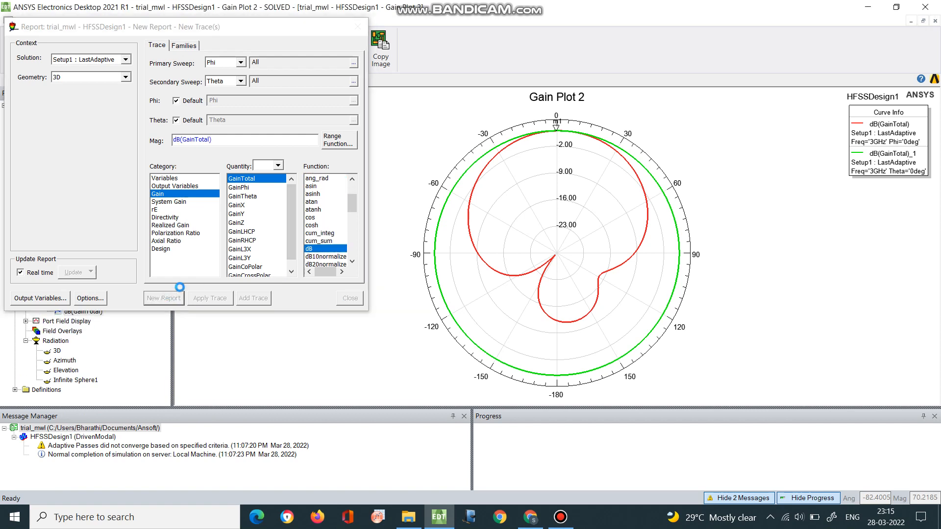
pyautogui.click(357, 27)
# Rotate the 3D polar gain plot to examine the radiation pattern from different angles.
pyautogui.click(292, 54)
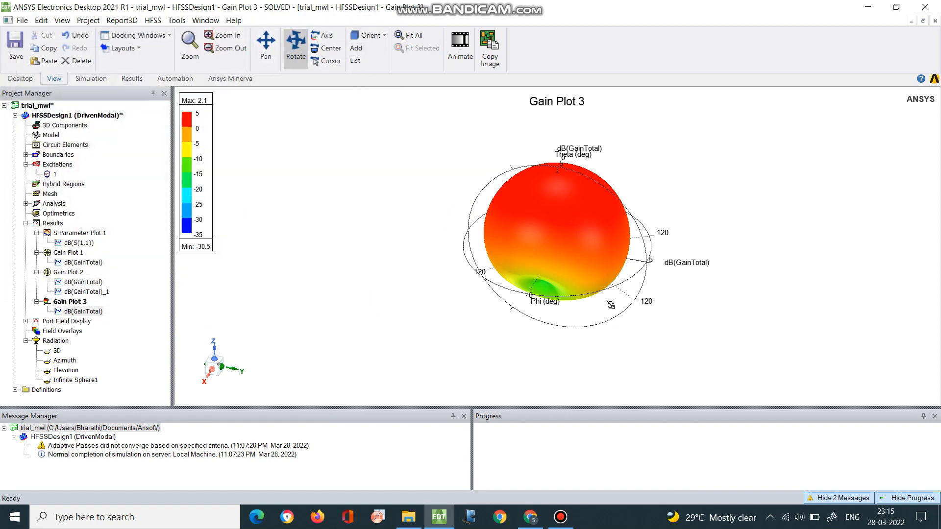
pyautogui.moveTo(593, 269); pyautogui.dragTo(587, 478)
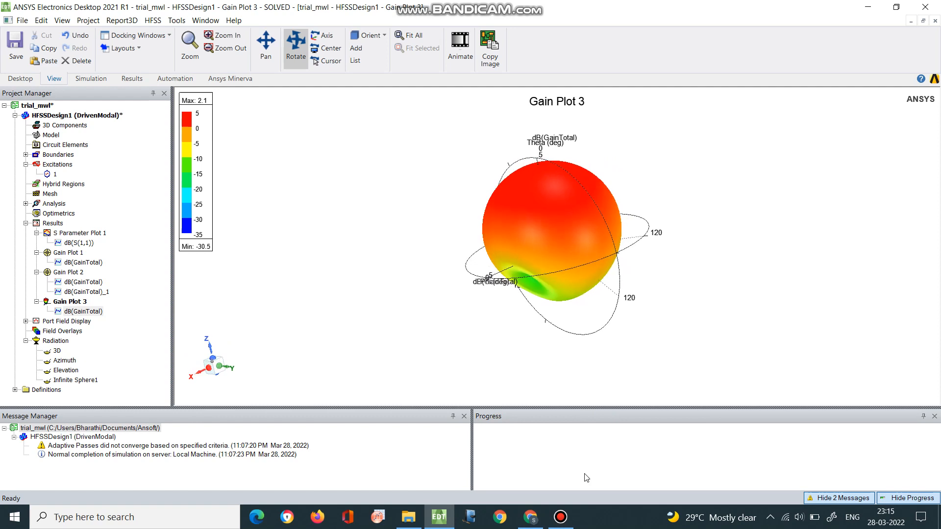
pyautogui.moveTo(580, 248); pyautogui.dragTo(574, 281)
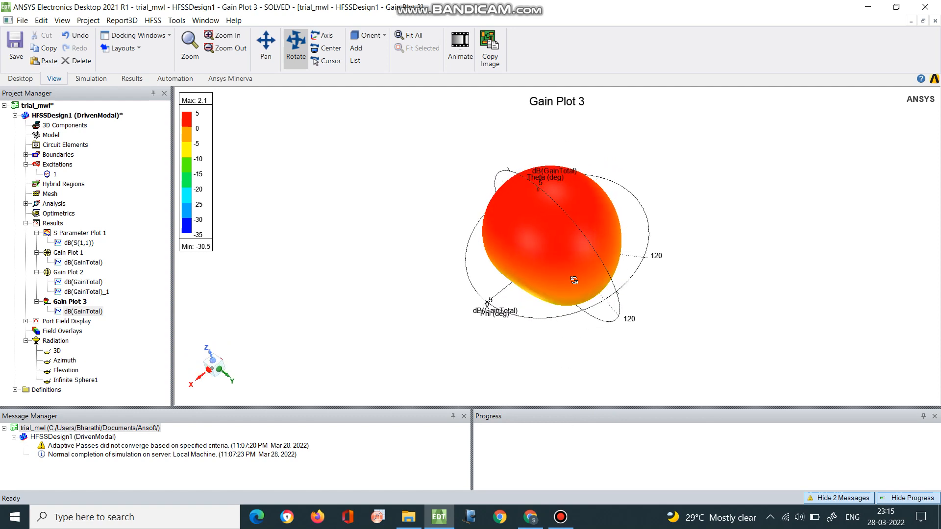